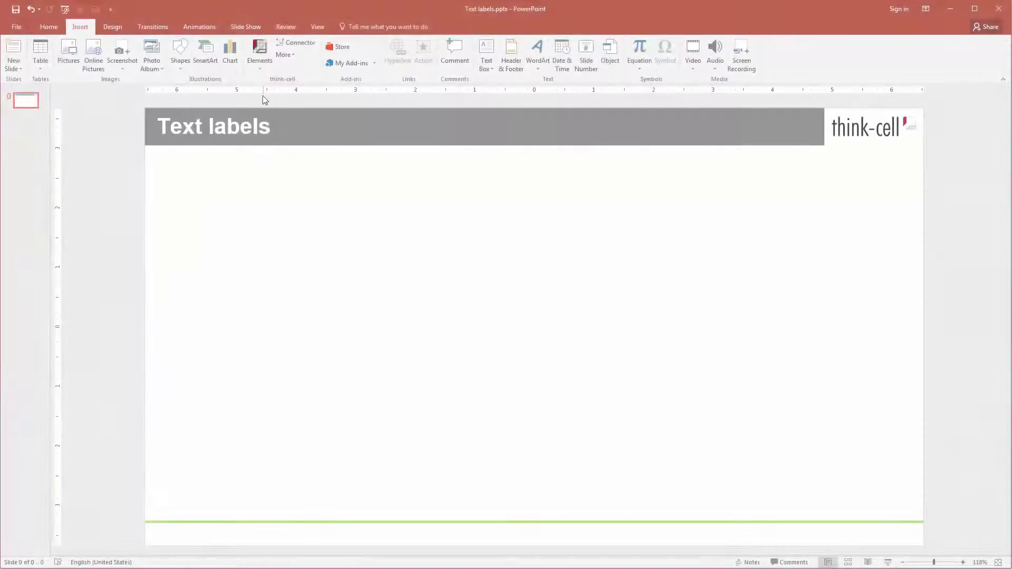
Insert a think-cell stacked column chart and place it on the Text labels slide.
{"action": "left_click", "coordinate": [262, 71]}
{"action": "left_click", "coordinate": [263, 159]}
{"action": "left_click", "coordinate": [321, 251]}
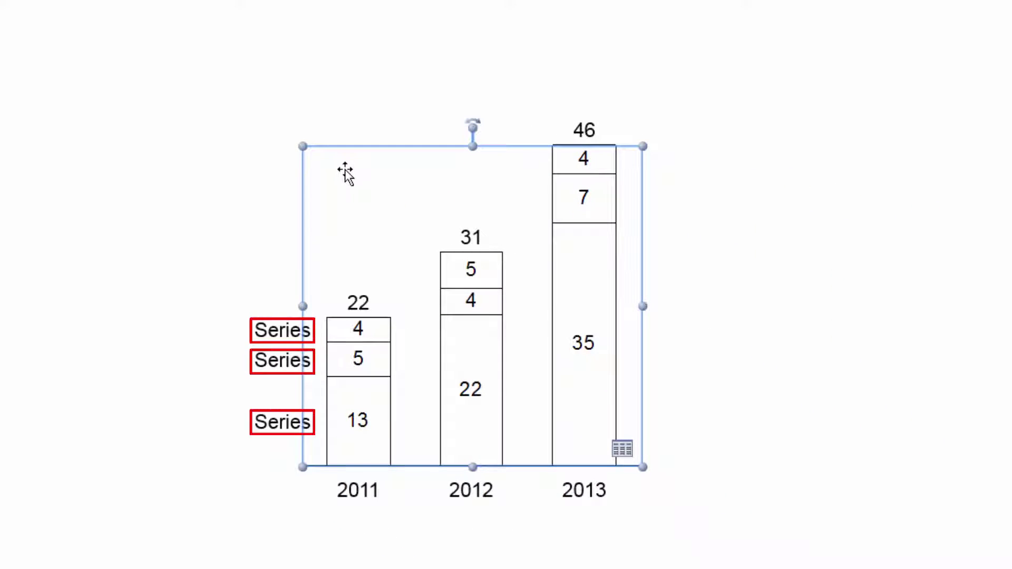
Bring up the stacked chart's context options.
{"action": "right_click", "coordinate": [389, 237]}
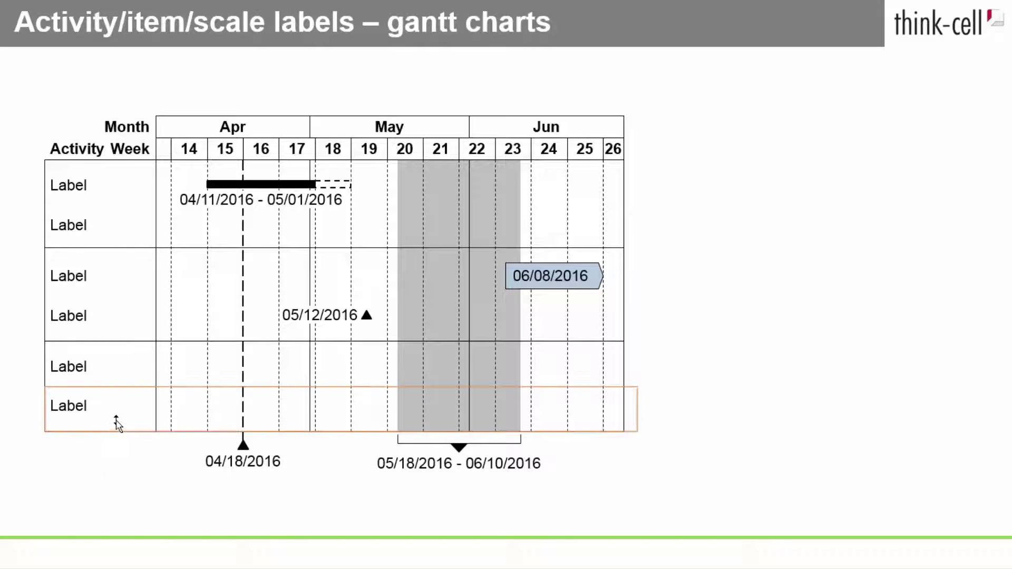
Select the gantt chart's bottom activity label row, the 05/12/2016 milestone and the month/week scale.
{"action": "left_click", "coordinate": [117, 422]}
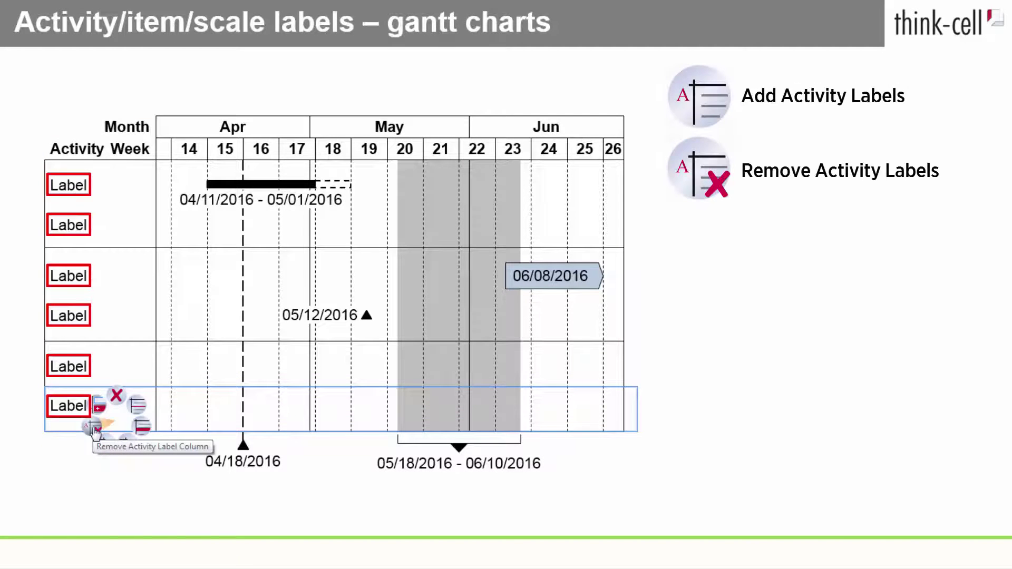
{"action": "left_click", "coordinate": [368, 315]}
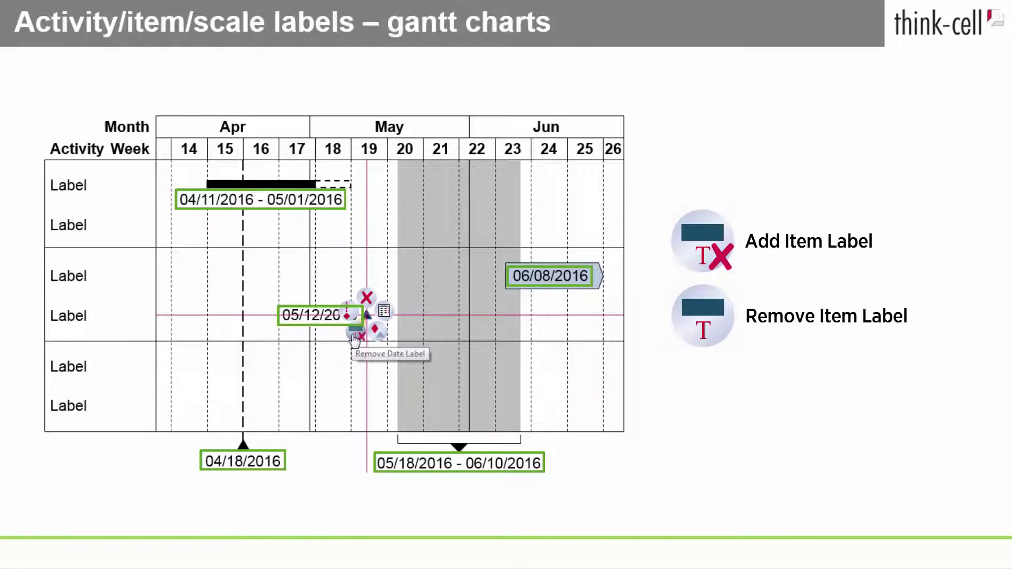
{"action": "left_click", "coordinate": [271, 129]}
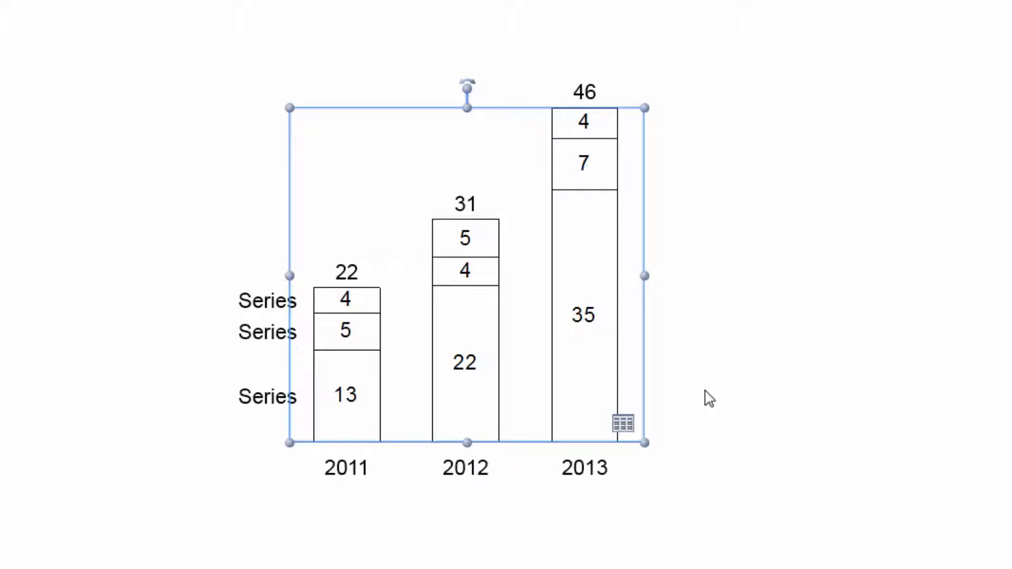
Move the 22 label beside the 2012 bar and rotate the 2012 category label 90°.
{"action": "left_click", "coordinate": [468, 366]}
{"action": "left_click_drag", "start_coordinate": [479, 383], "coordinate": [489, 384]}
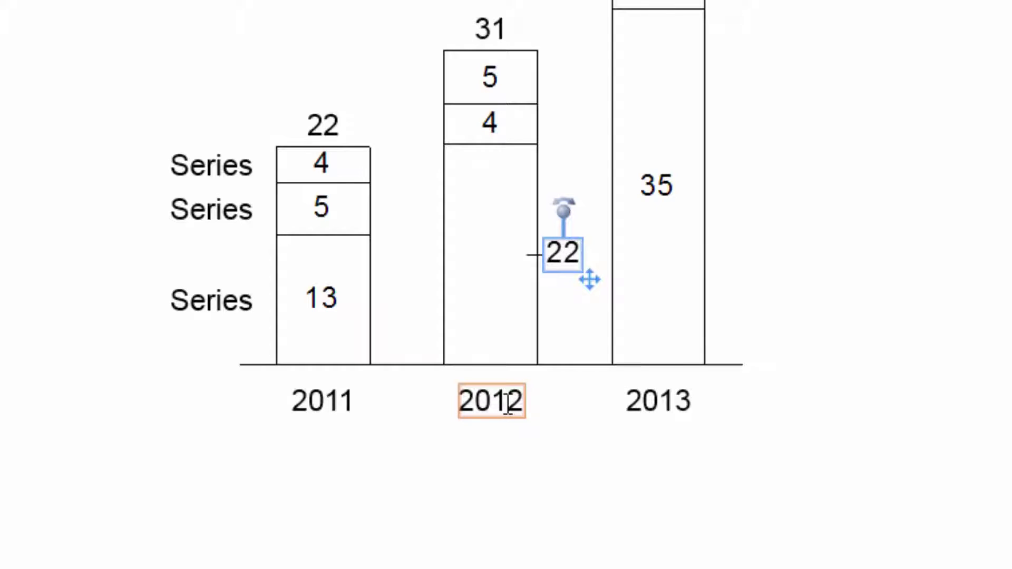
{"action": "left_click", "coordinate": [506, 421]}
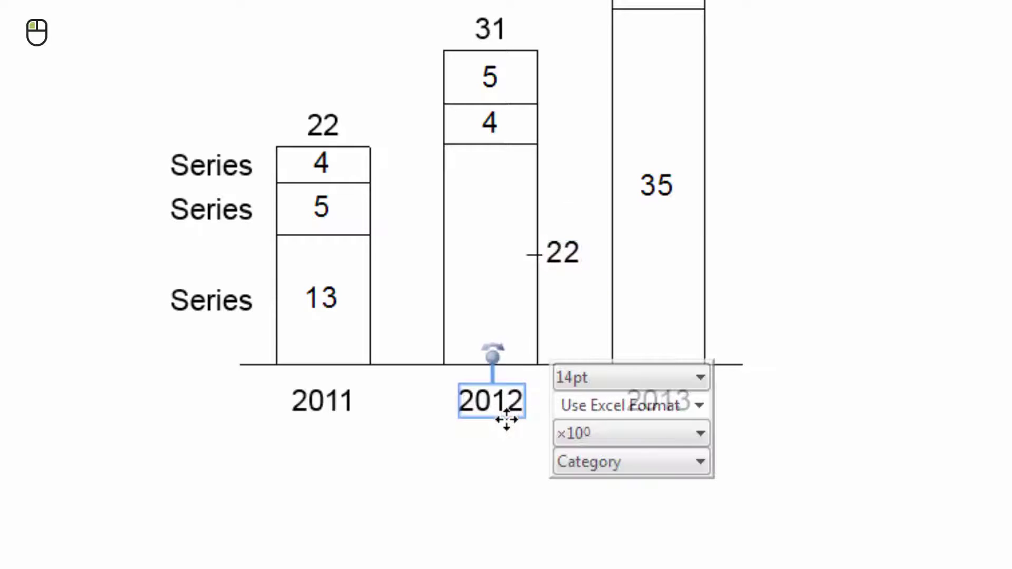
{"action": "left_click_drag", "start_coordinate": [494, 351], "coordinate": [449, 405]}
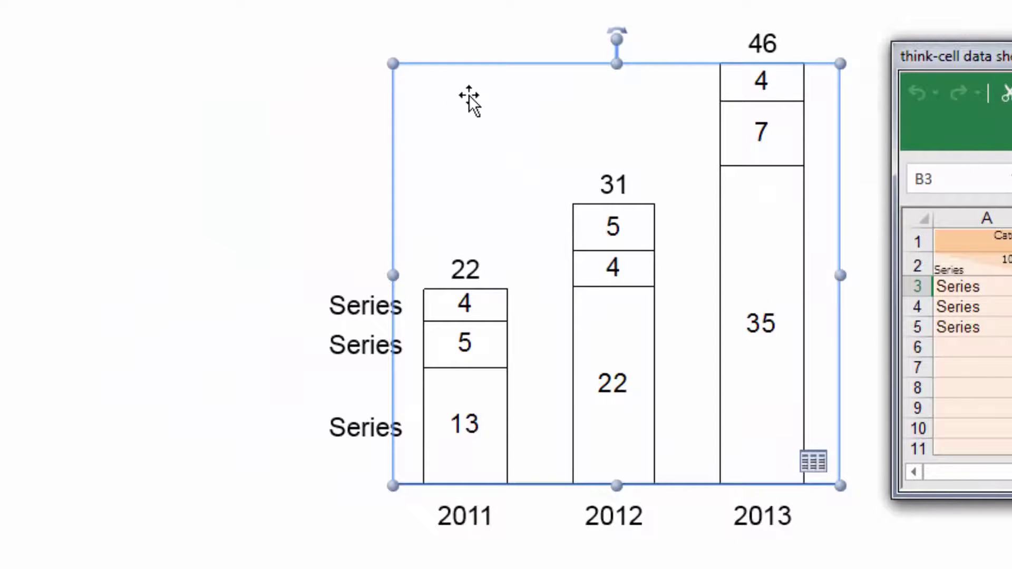
Change the top series label to 'Overwrite' and the middle one to 'Before Series After'.
{"action": "left_click", "coordinate": [362, 305]}
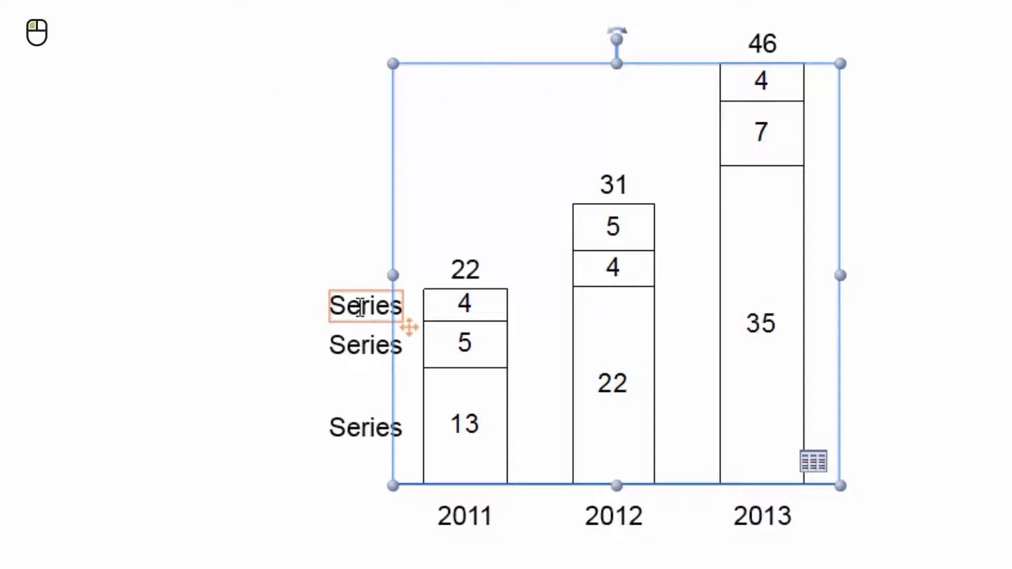
{"action": "type", "text": "Overwrit"}
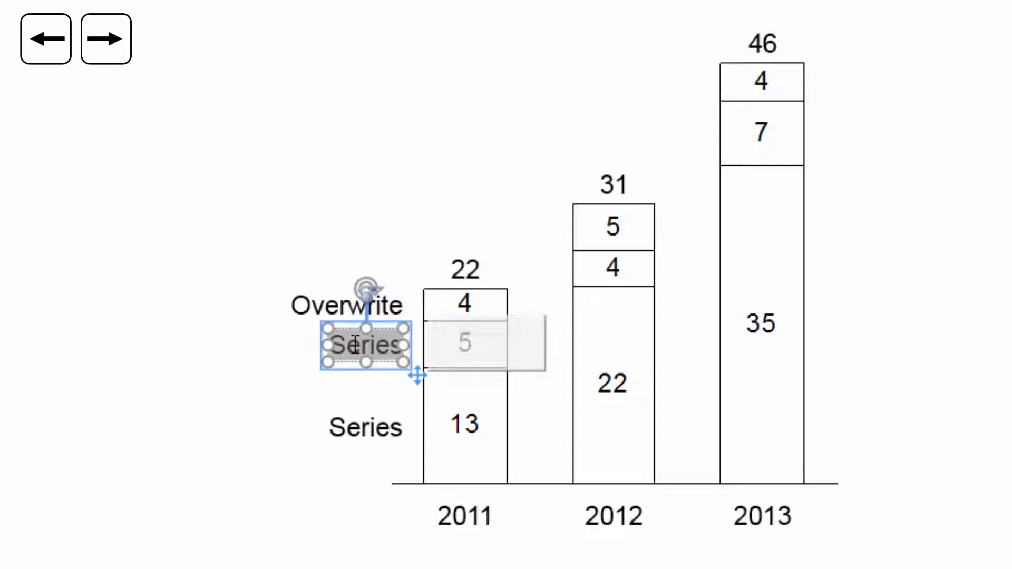
{"action": "type", "text": "Before"}
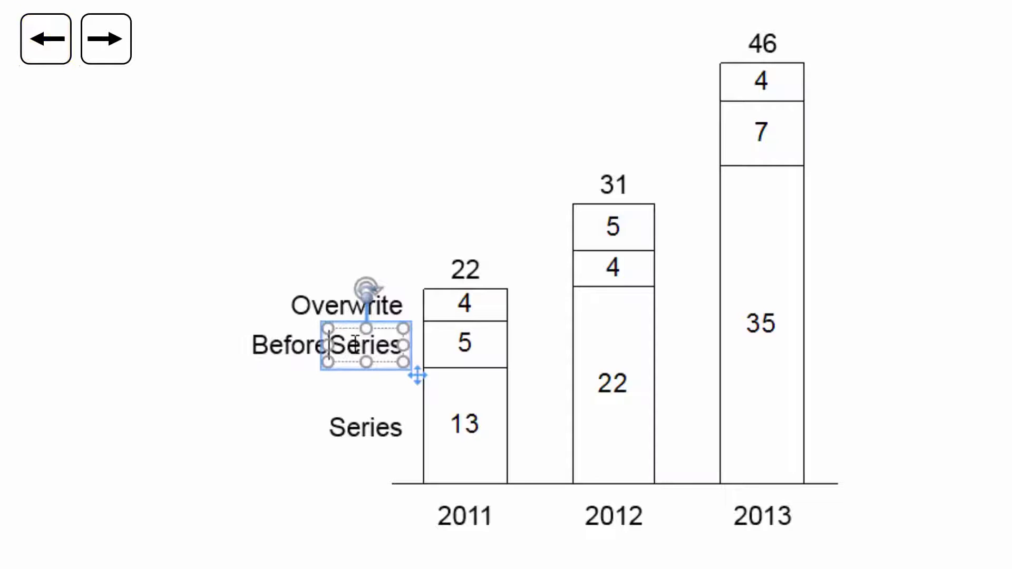
{"action": "double_click", "coordinate": [356, 346]}
{"action": "key", "text": "Right"}
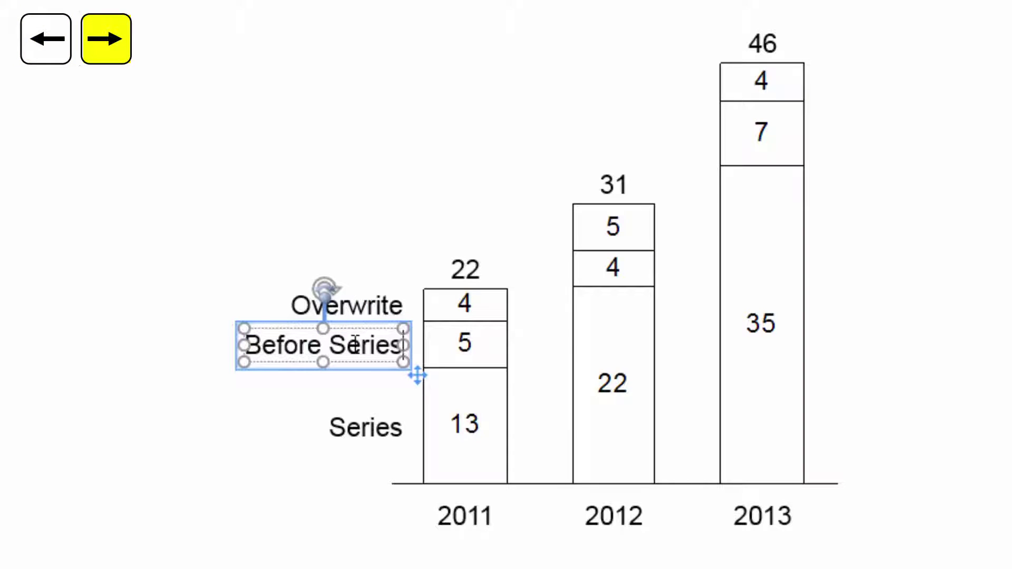
{"action": "type", "text": "After"}
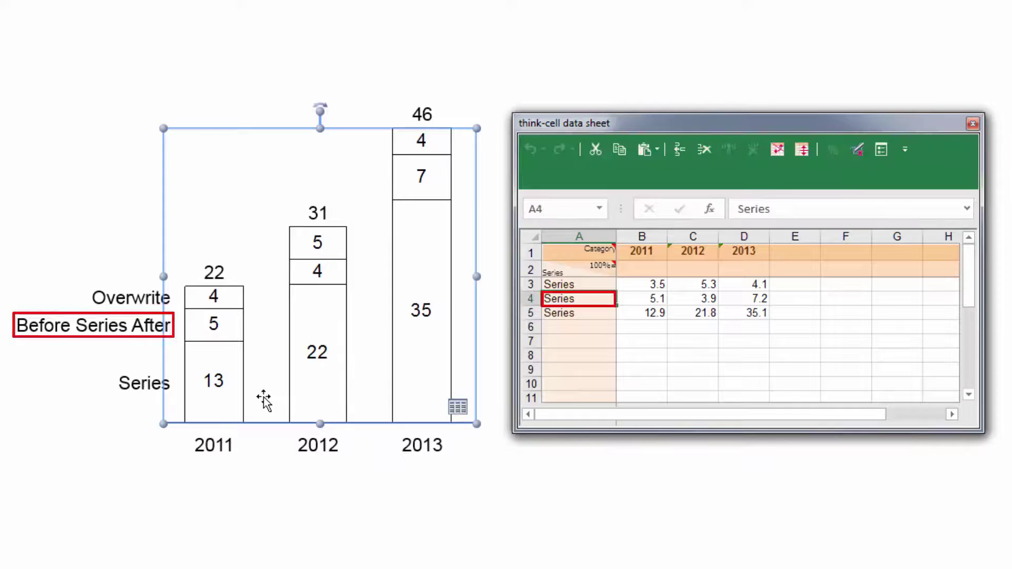
Rename datasheet series A4 to 'New' and A3 to 'Content', then re-link the overwritten label.
{"action": "type", "text": "New"}
{"action": "key", "text": "Return"}
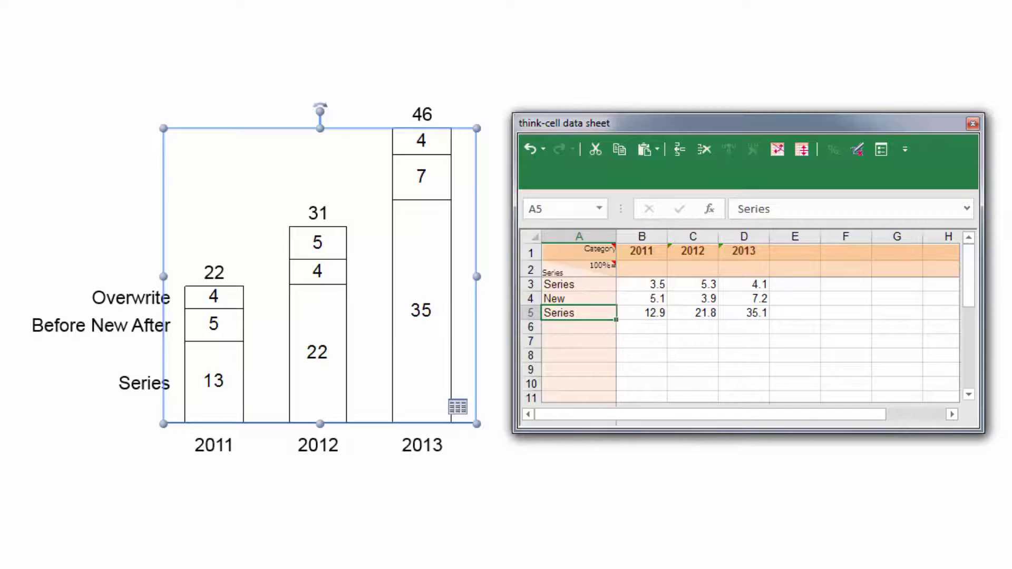
{"action": "left_click", "coordinate": [578, 284]}
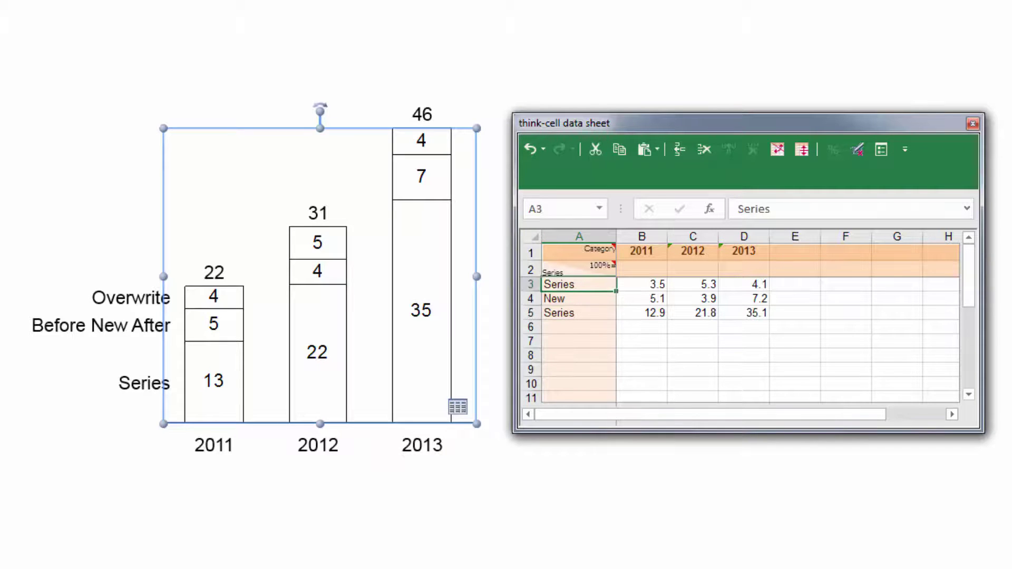
{"action": "type", "text": "Content"}
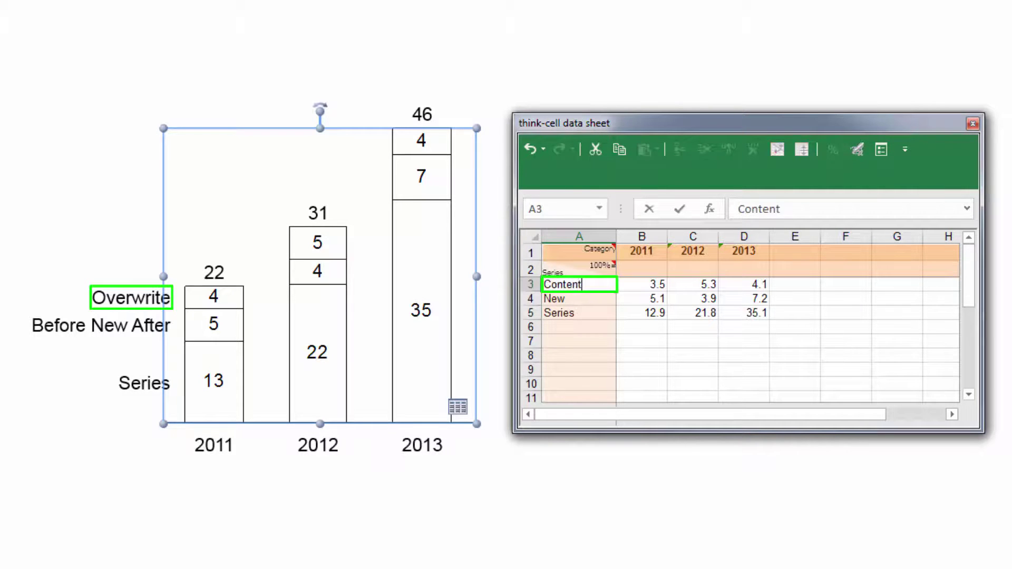
{"action": "key", "text": "Return"}
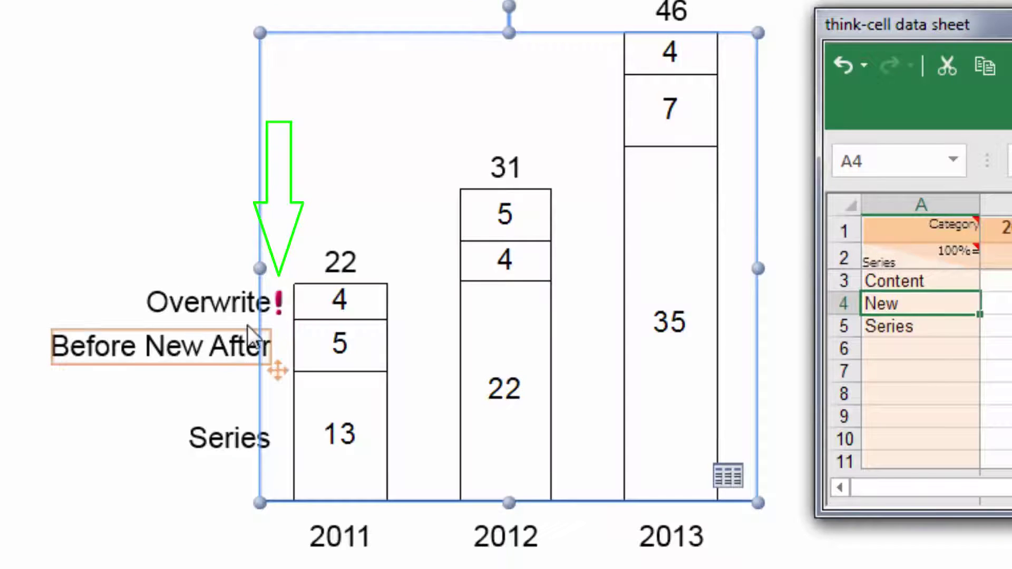
{"action": "left_click", "coordinate": [278, 300]}
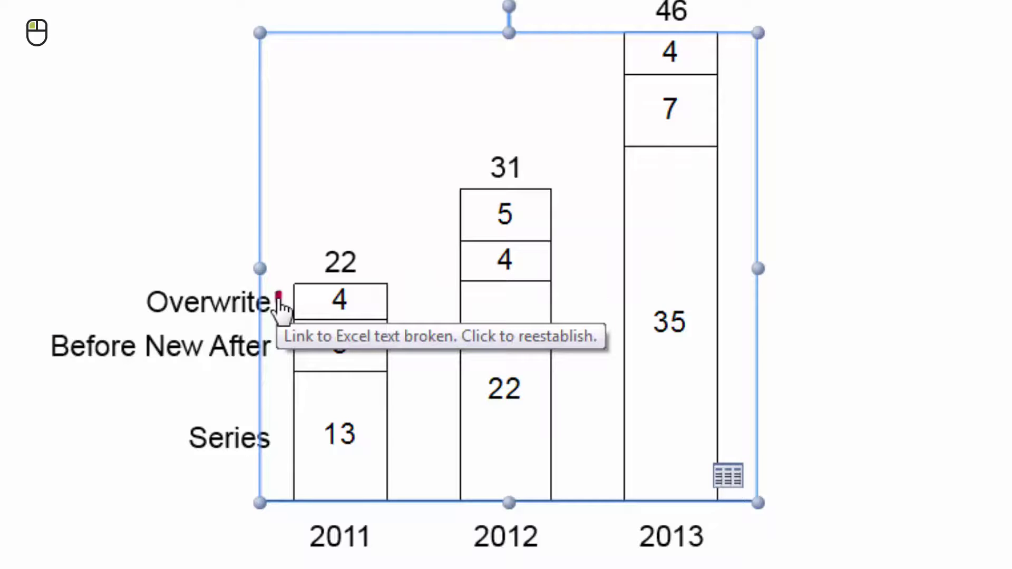
{"action": "double_click", "coordinate": [276, 298]}
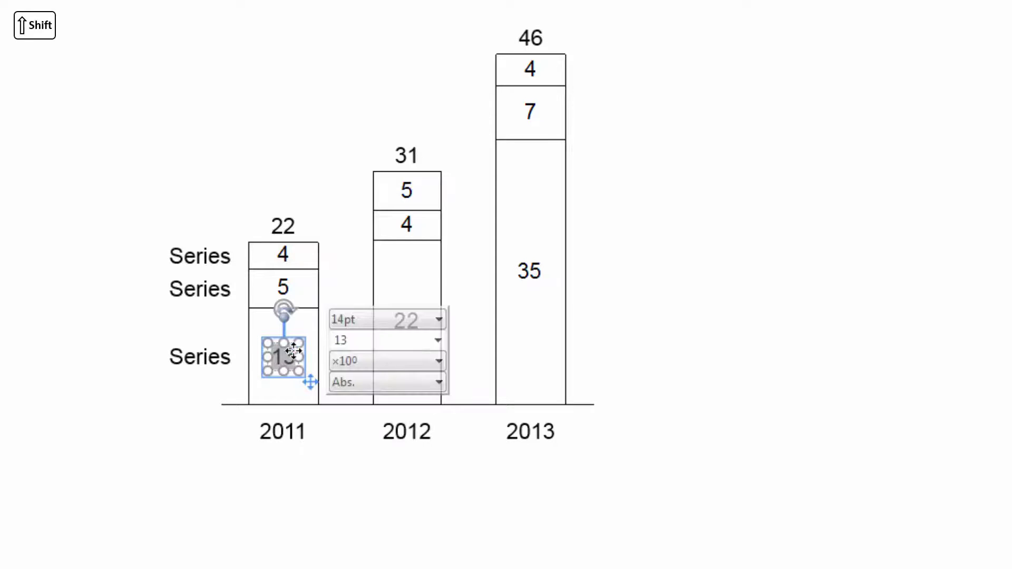
Format the selected data labels, including the 2013 top label 4, as 18pt Arial (Body) bold.
{"action": "left_click", "coordinate": [531, 71], "text": "shift"}
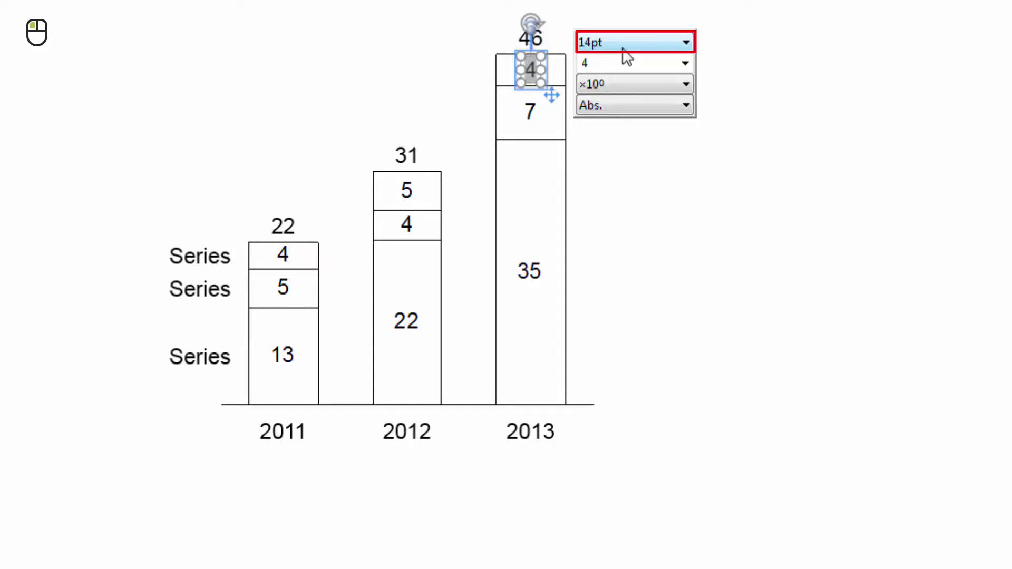
{"action": "left_click", "coordinate": [624, 47]}
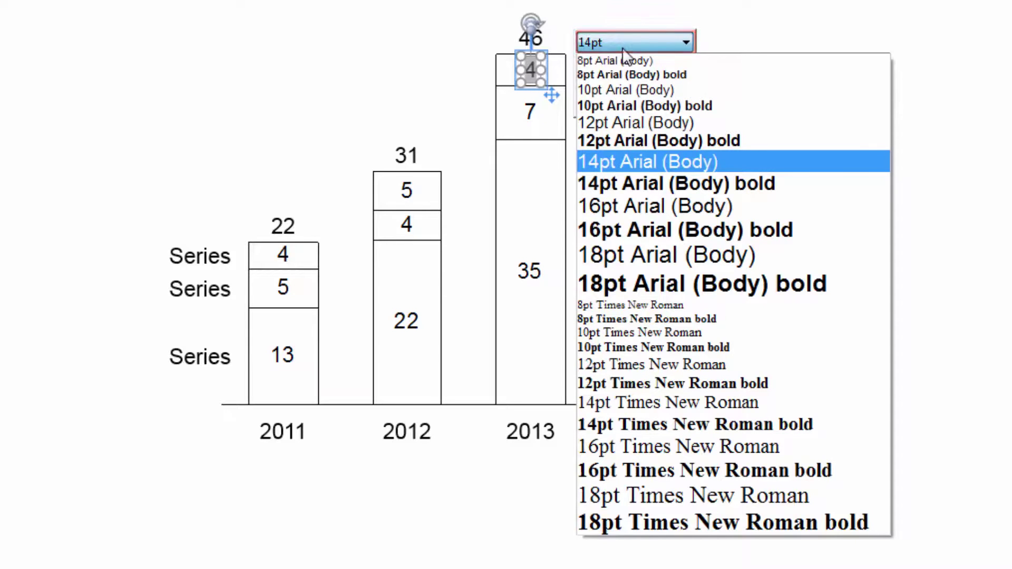
{"action": "left_click", "coordinate": [718, 296]}
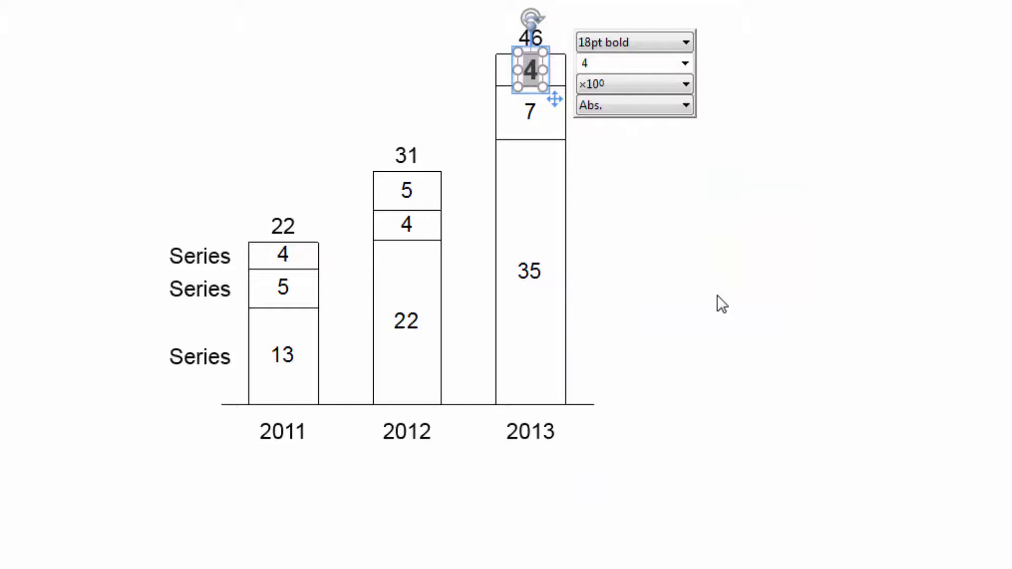
{"action": "left_click", "coordinate": [675, 43]}
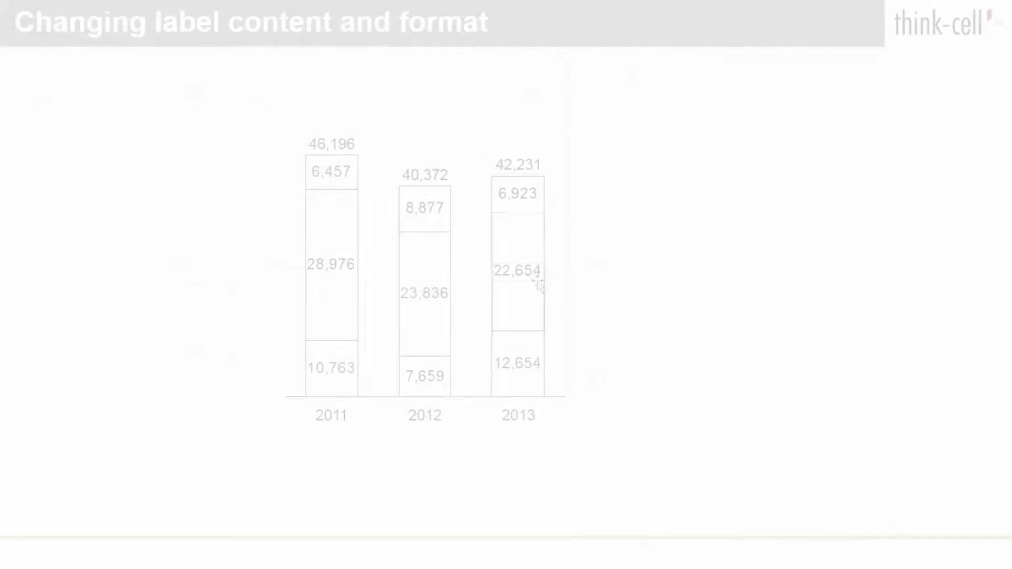
Show the chart labels with two decimals, then apply the custom number format 1'000.00.
{"action": "left_click", "coordinate": [537, 272]}
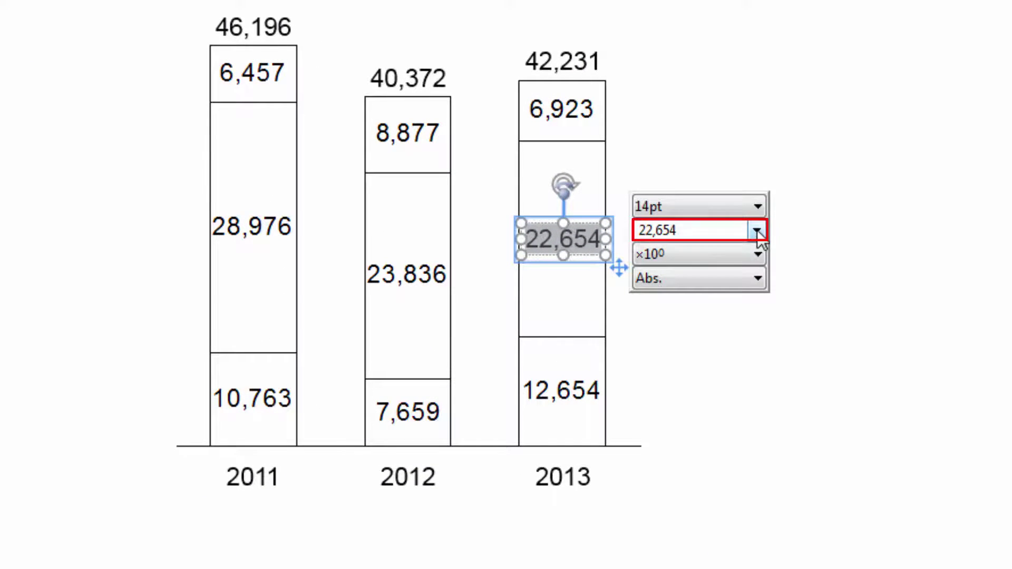
{"action": "left_click", "coordinate": [758, 233]}
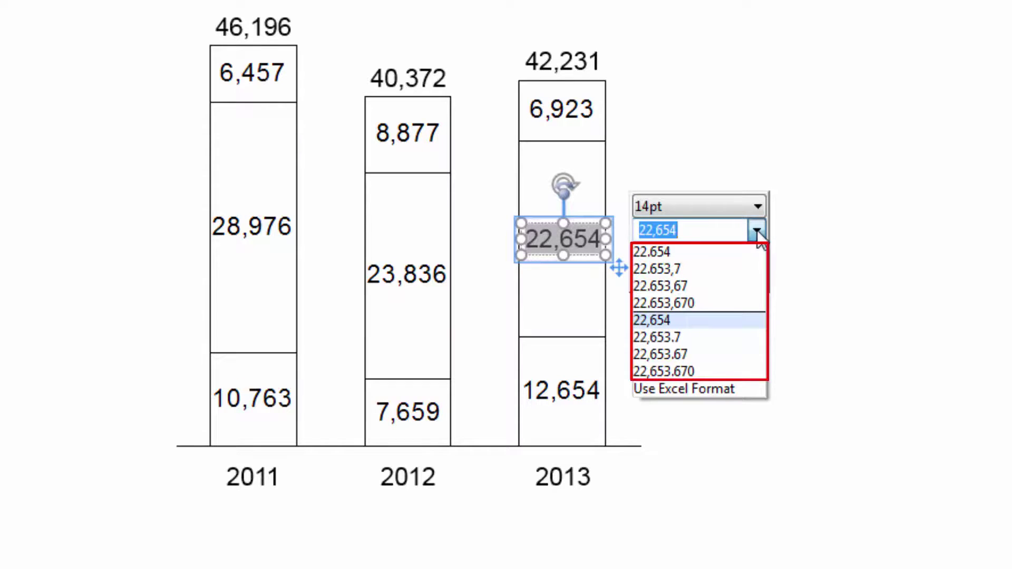
{"action": "left_click", "coordinate": [718, 352]}
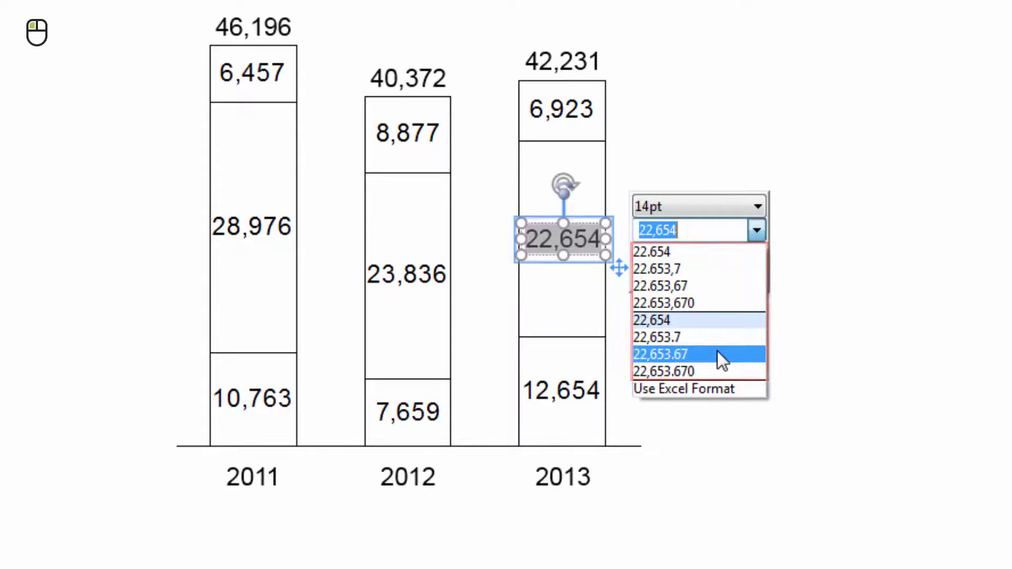
{"action": "left_click", "coordinate": [717, 230]}
{"action": "type", "text": "1"}
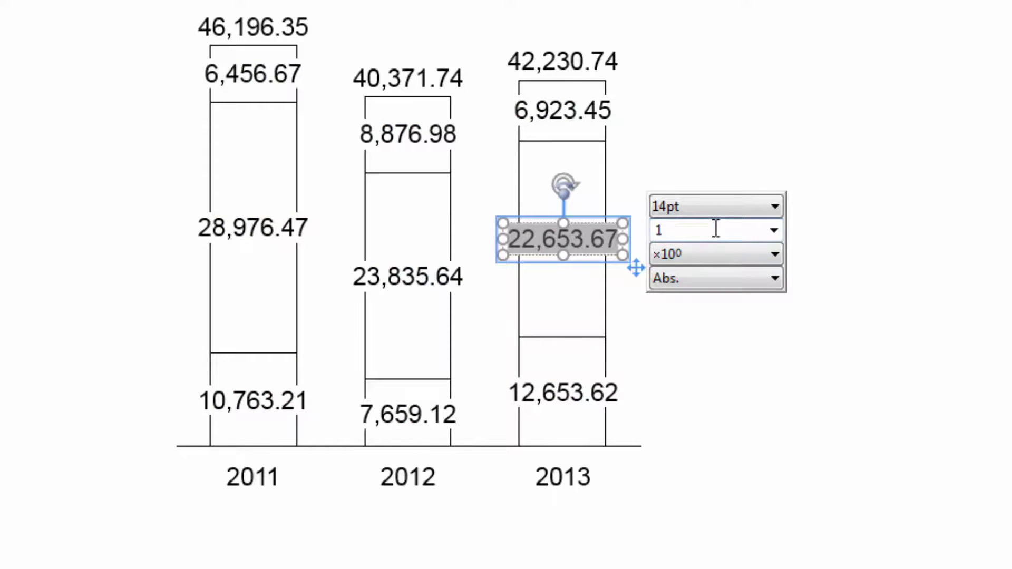
{"action": "type", "text": "'000.00"}
{"action": "key", "text": "Return"}
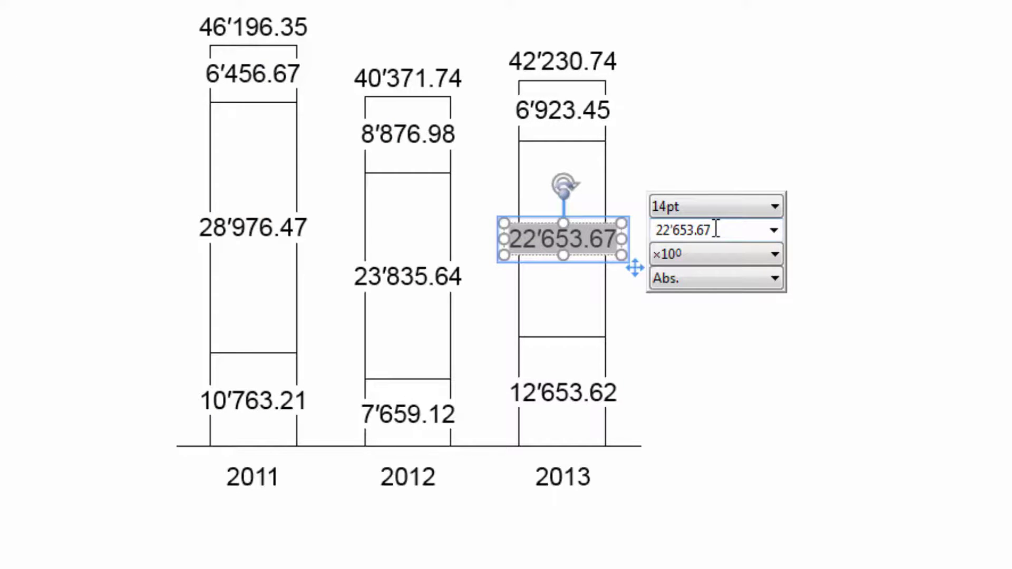
Try the custom format $ 1,000 CAD, then apply 1 000,00 with space separator and decimal comma.
{"action": "left_click", "coordinate": [716, 229]}
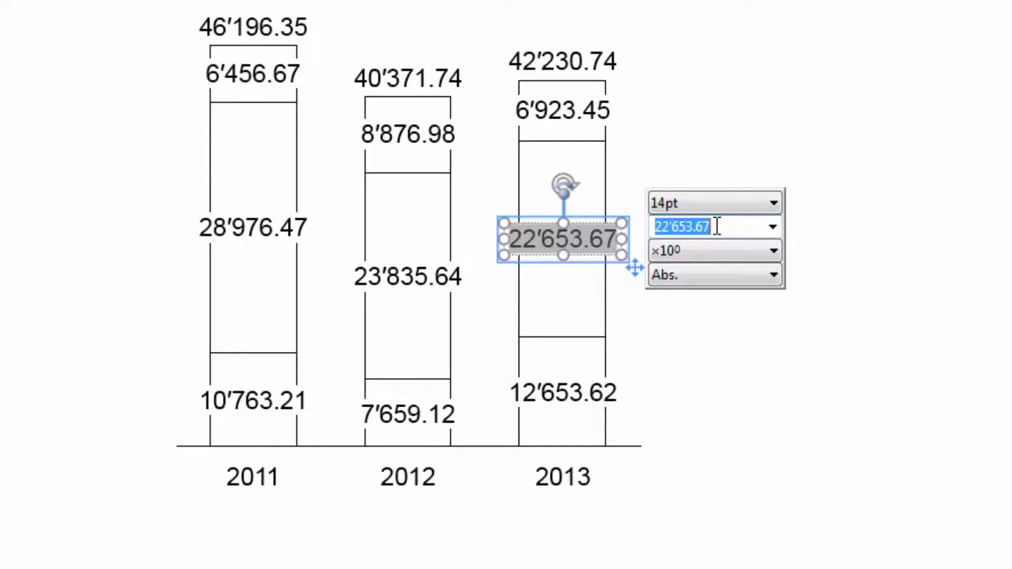
{"action": "type", "text": "$ 1,000"}
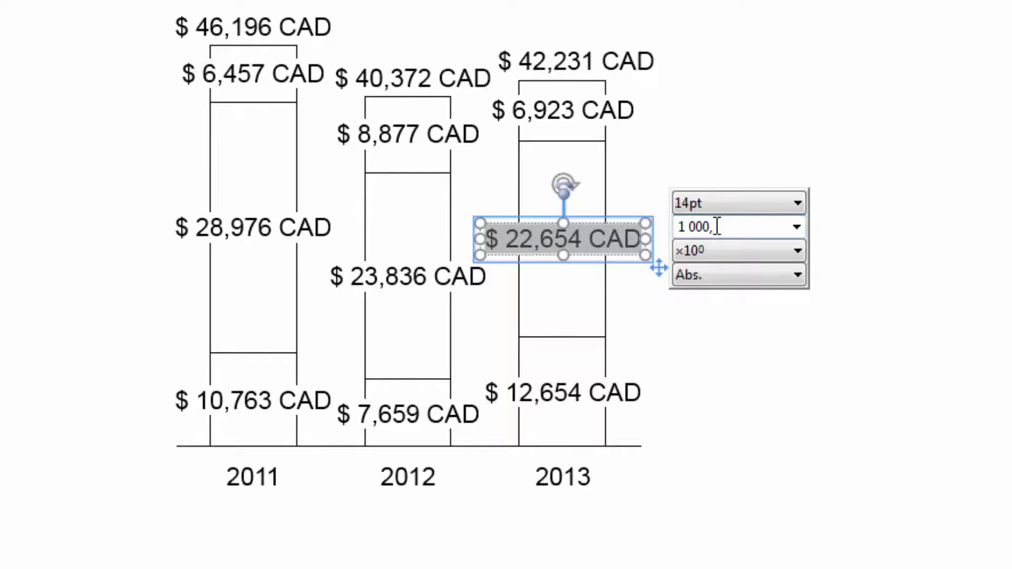
{"action": "type", "text": "00"}
{"action": "key", "text": "Return"}
Apply the +1000 format, then switch all labels to the 22 653,67 preset.
{"action": "left_click", "coordinate": [717, 227]}
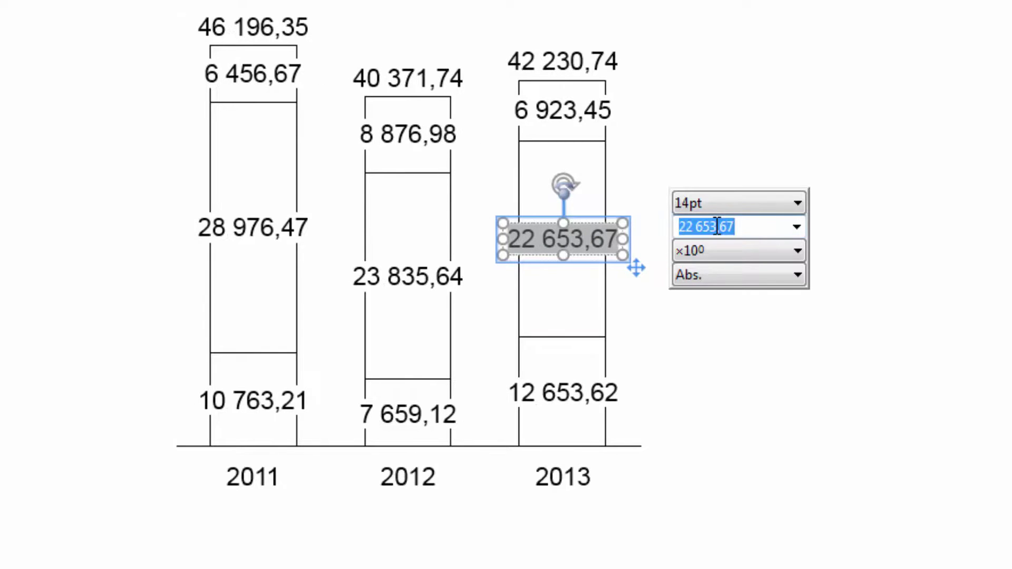
{"action": "type", "text": "+1000"}
{"action": "key", "text": "Return"}
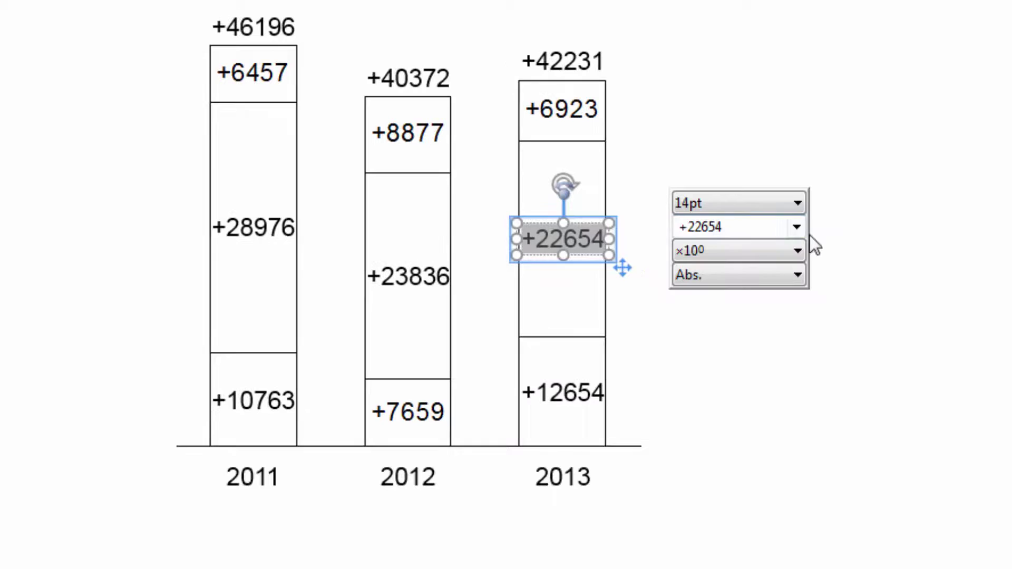
{"action": "left_click", "coordinate": [804, 230]}
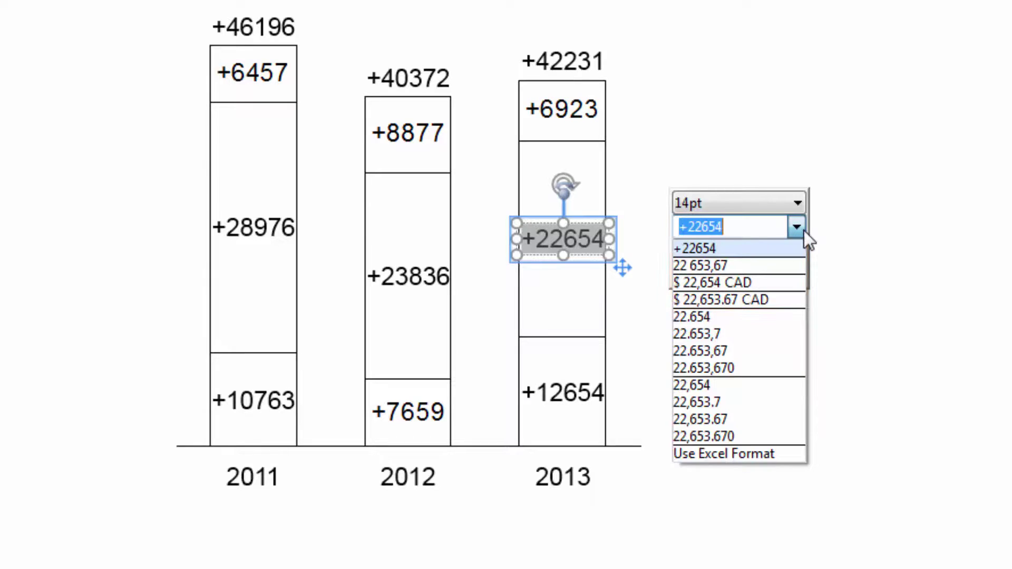
{"action": "left_click", "coordinate": [781, 267]}
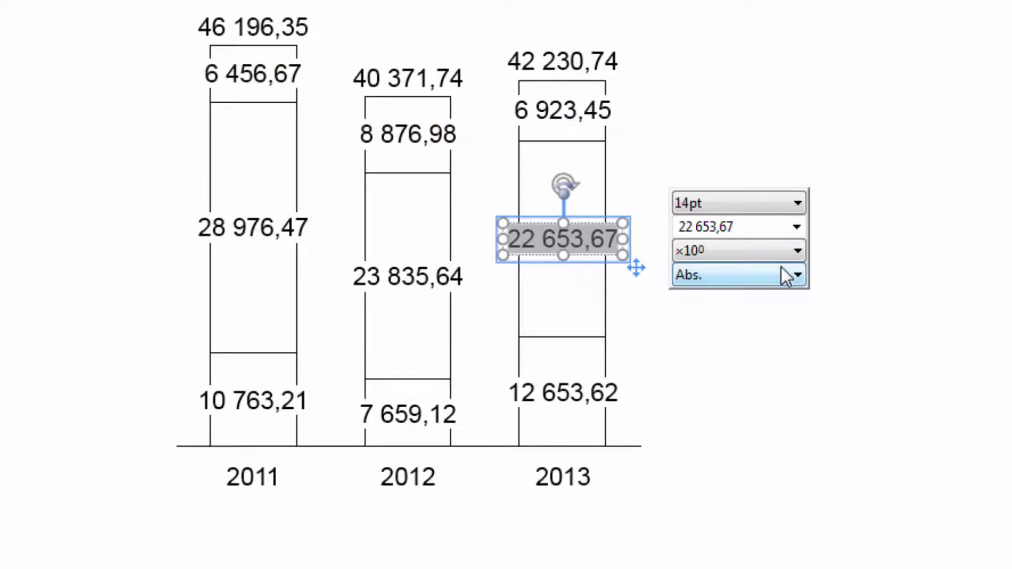
Format the datasheet's value cells as Currency.
{"action": "left_click", "coordinate": [841, 302]}
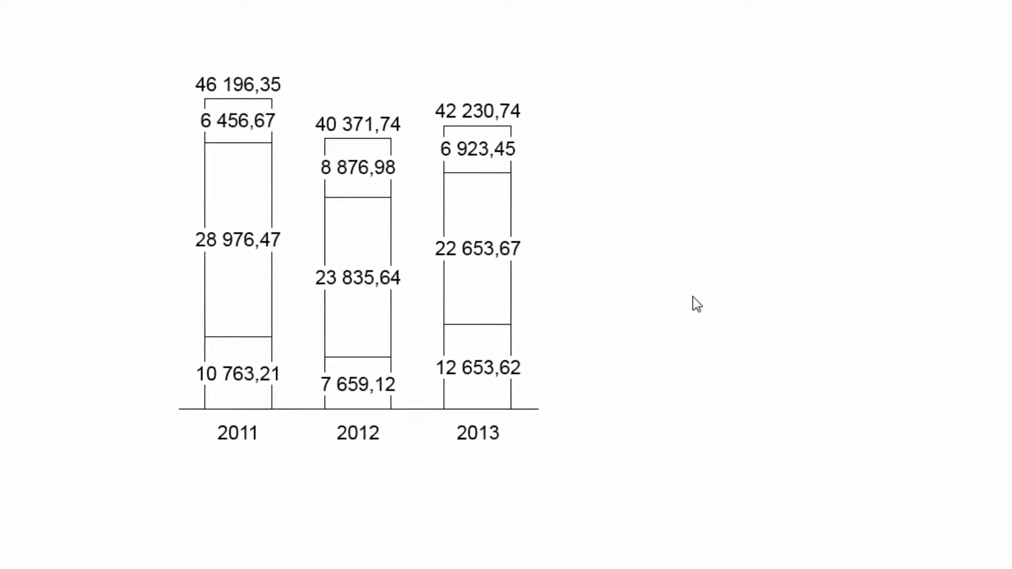
{"action": "double_click", "coordinate": [397, 230]}
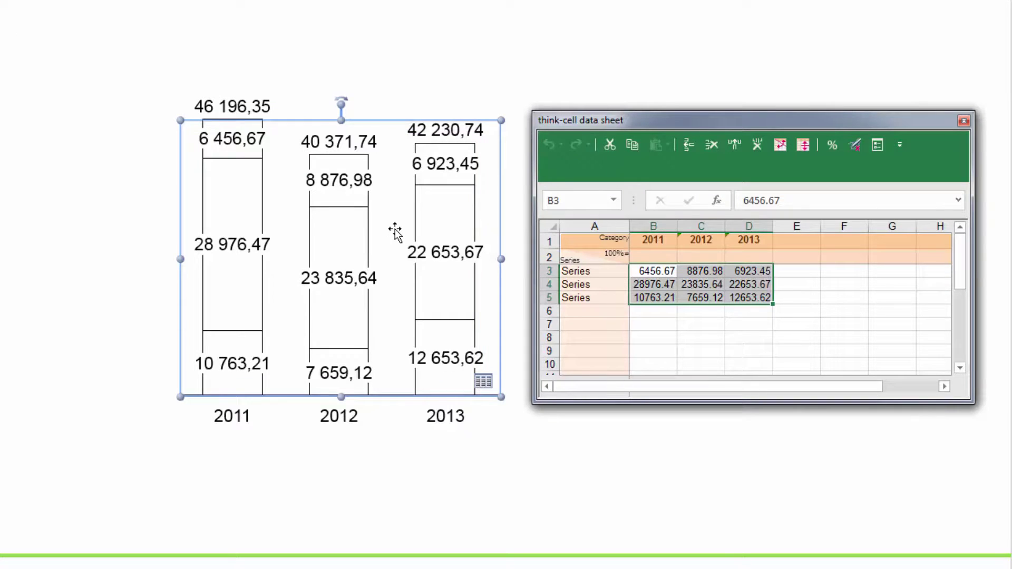
{"action": "left_click", "coordinate": [878, 147]}
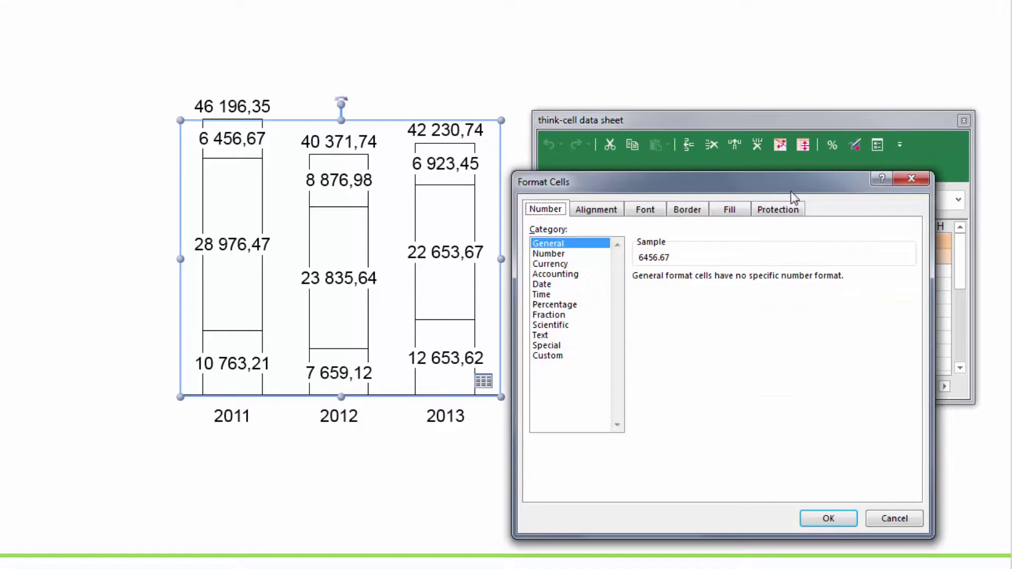
{"action": "left_click", "coordinate": [565, 264]}
{"action": "left_click", "coordinate": [829, 519]}
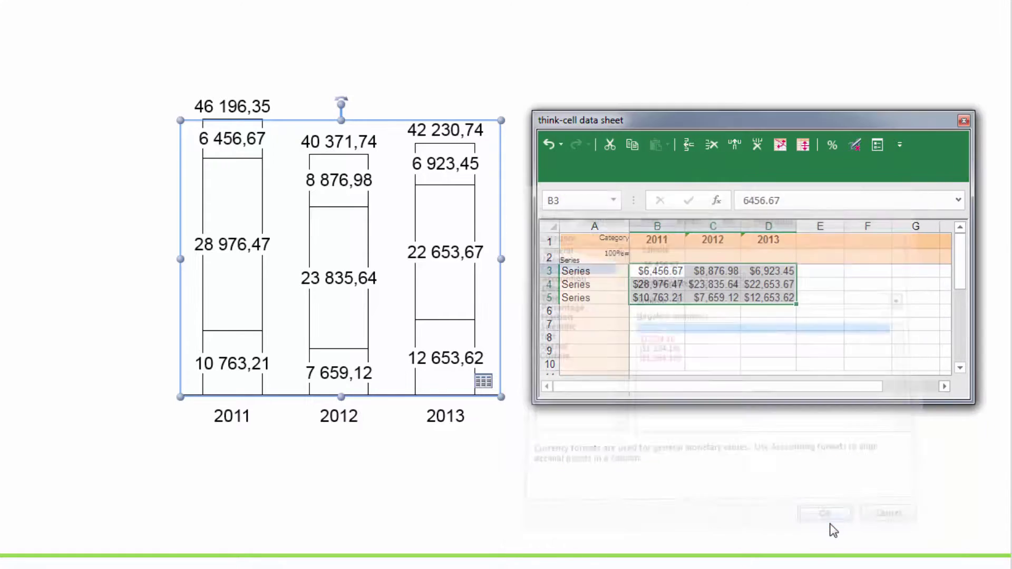
Set the chart labels' number format to Use Excel Format, showing values like $22,653.67.
{"action": "left_click", "coordinate": [449, 258]}
{"action": "left_click", "coordinate": [448, 258]}
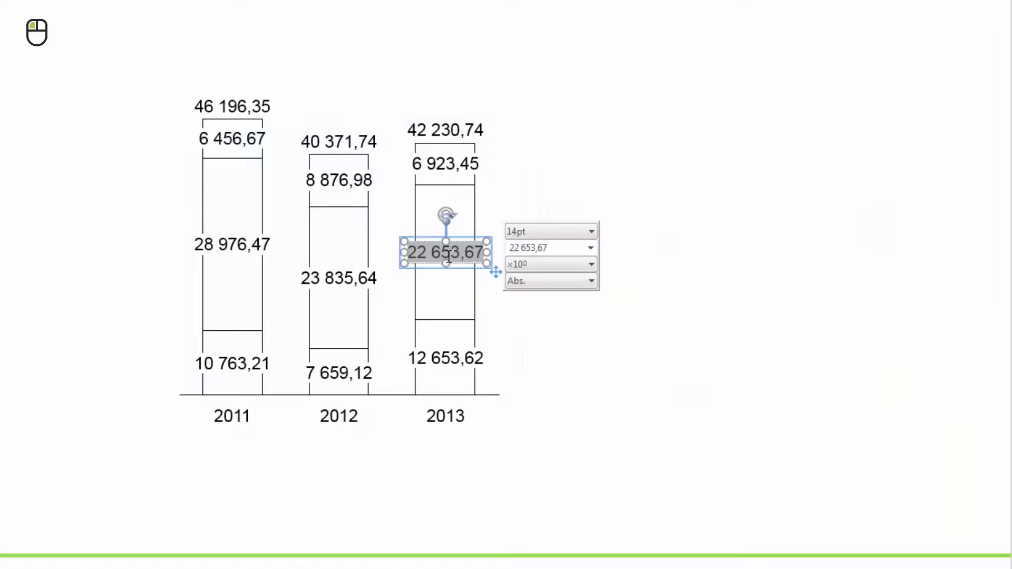
{"action": "left_click", "coordinate": [592, 249]}
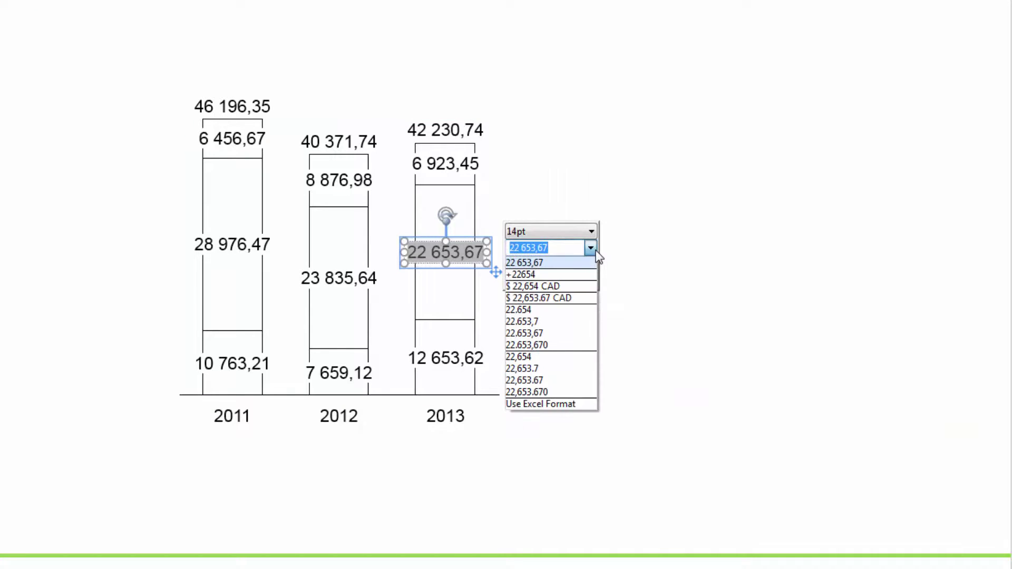
{"action": "left_click", "coordinate": [588, 409]}
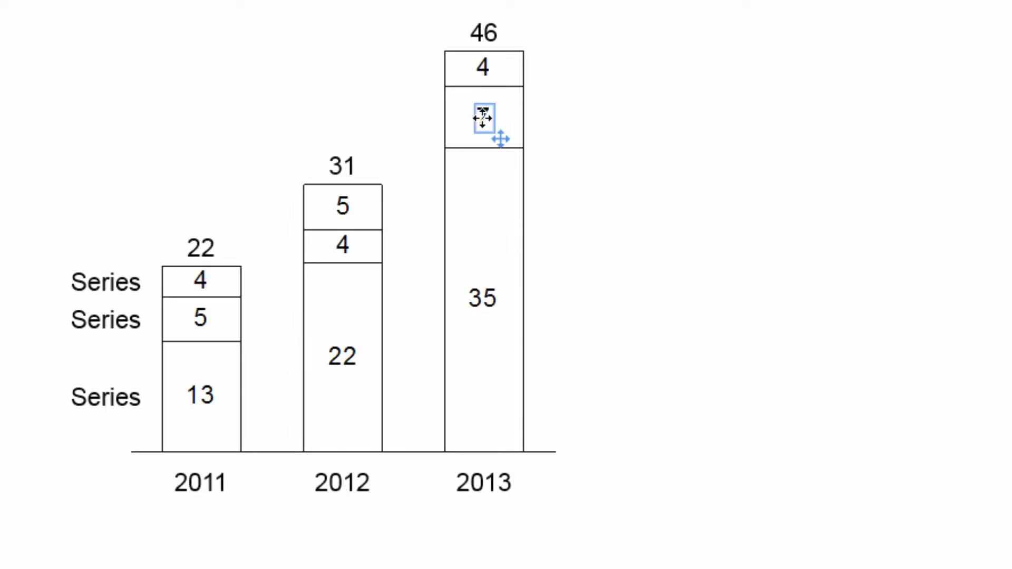
{"action": "left_click", "coordinate": [483, 117]}
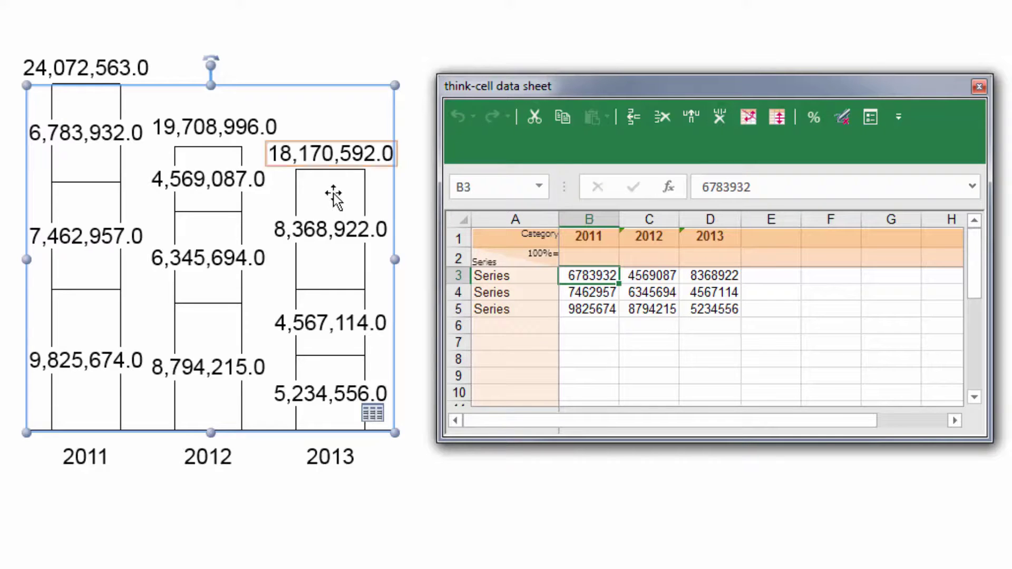
Set the 8,368,922.0 label's magnitude to ×10⁶ so labels display in millions.
{"action": "left_click", "coordinate": [329, 228]}
{"action": "left_click", "coordinate": [329, 229]}
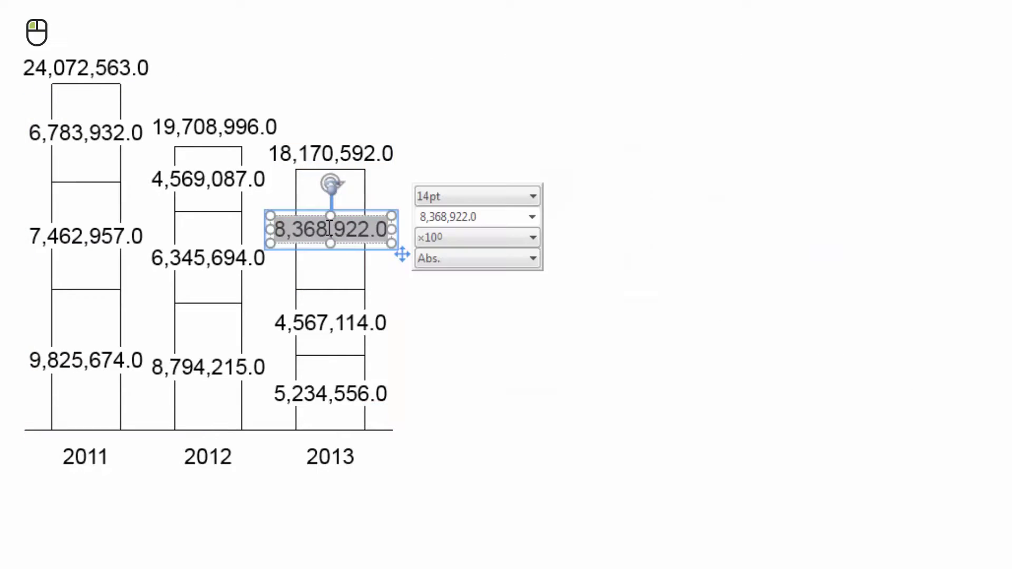
{"action": "left_click", "coordinate": [447, 237]}
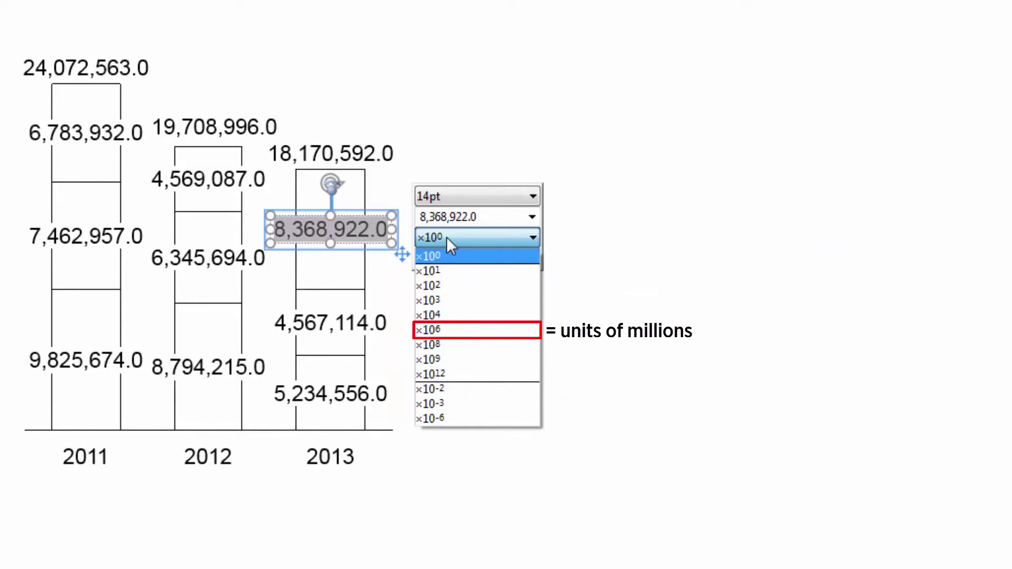
{"action": "left_click", "coordinate": [471, 332]}
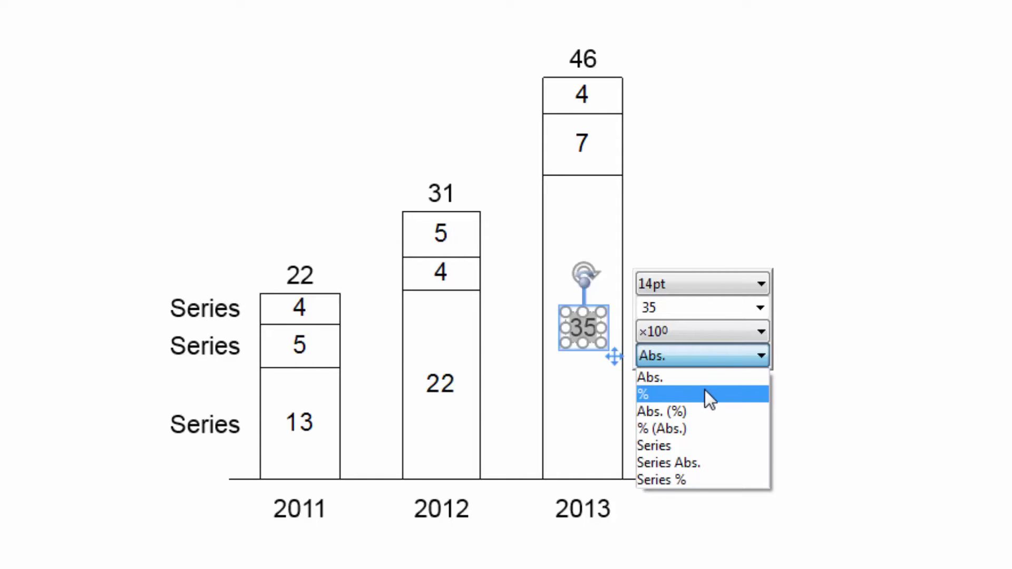
Switch the 2013 base segment label to % (Abs.) so it reads 76% (35).
{"action": "left_click", "coordinate": [698, 430]}
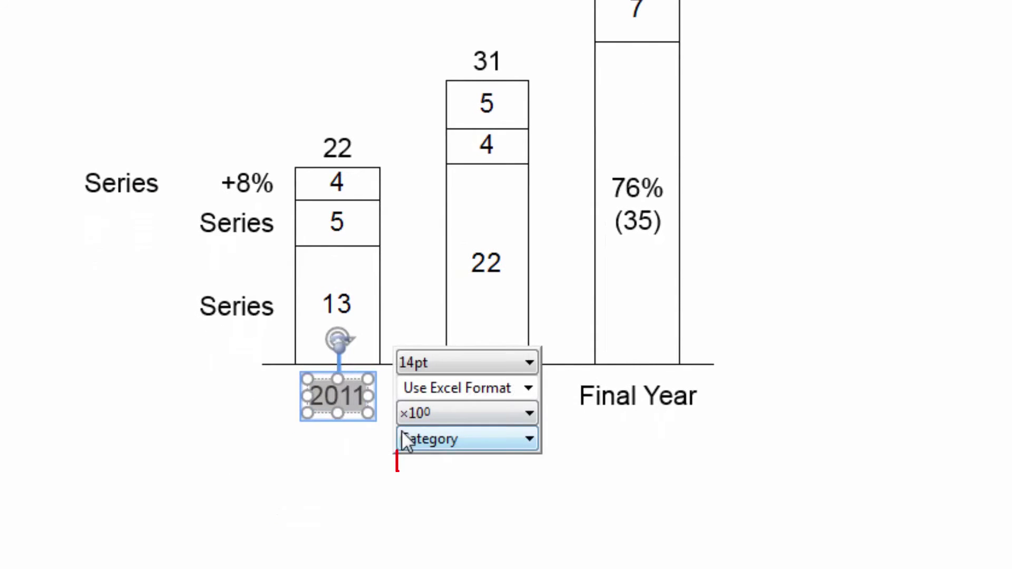
Add Category content to the Final Year label so the year 2013 reappears above it.
{"action": "left_click", "coordinate": [405, 440]}
{"action": "left_click", "coordinate": [464, 462]}
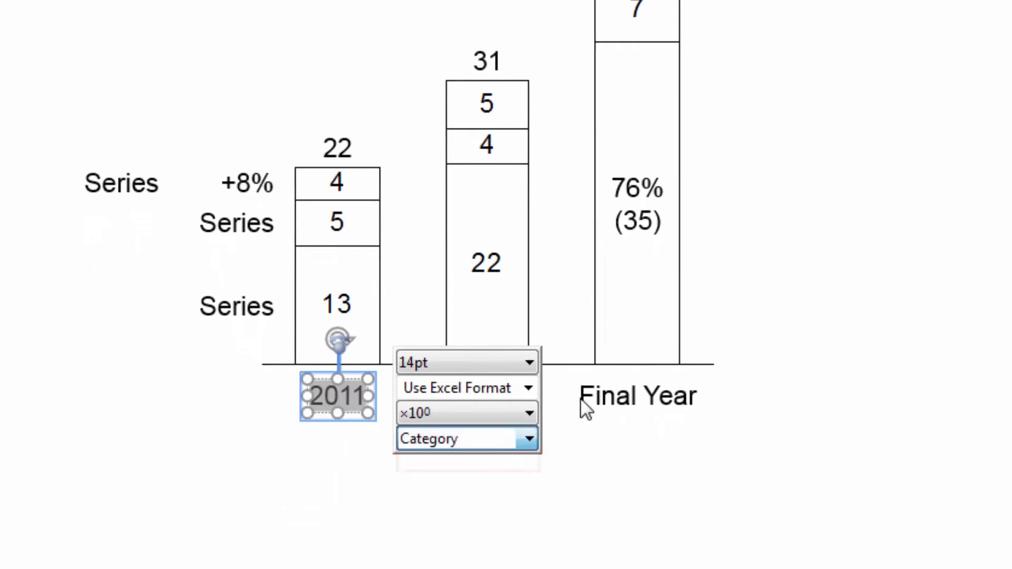
{"action": "left_click", "coordinate": [598, 404]}
{"action": "left_click", "coordinate": [773, 415]}
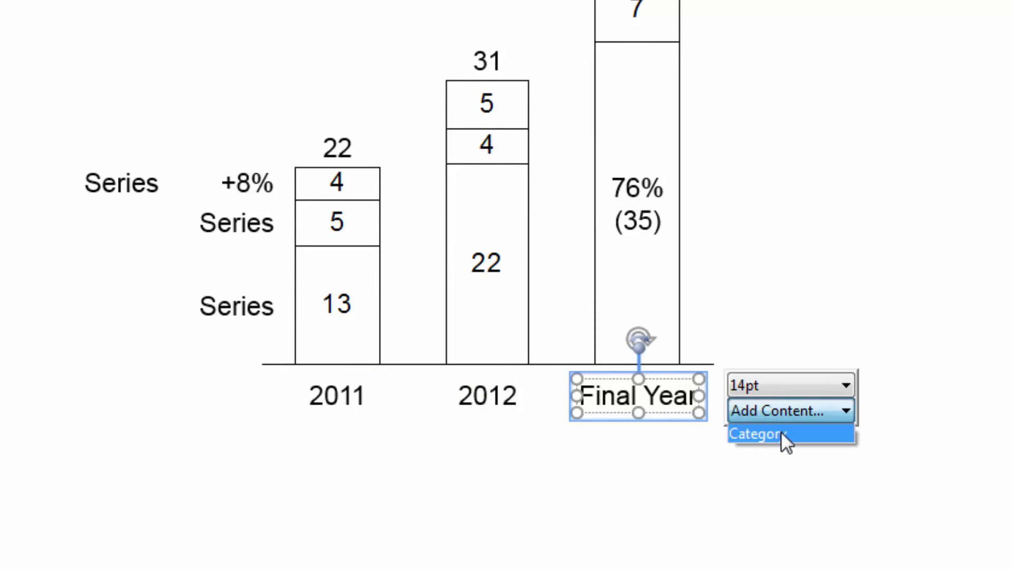
{"action": "left_click", "coordinate": [780, 435]}
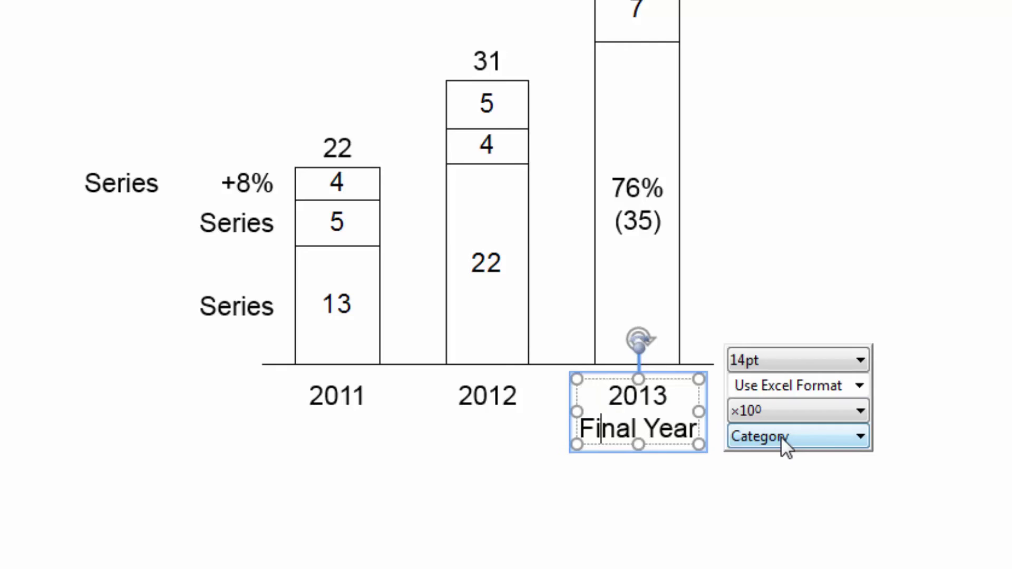